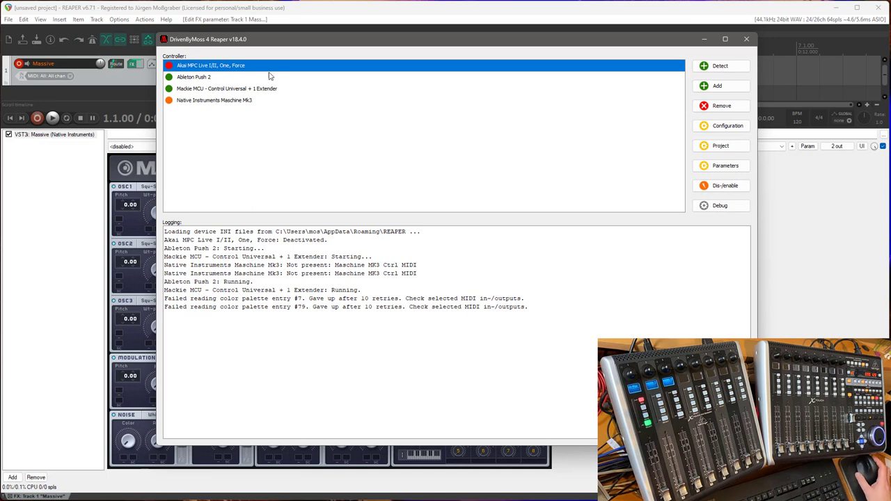
Step: Select the Mackie MCU - Control Universal + 1 Extender controller in DrivenByMoss
{"action": "left_click", "coordinate": [224, 90]}
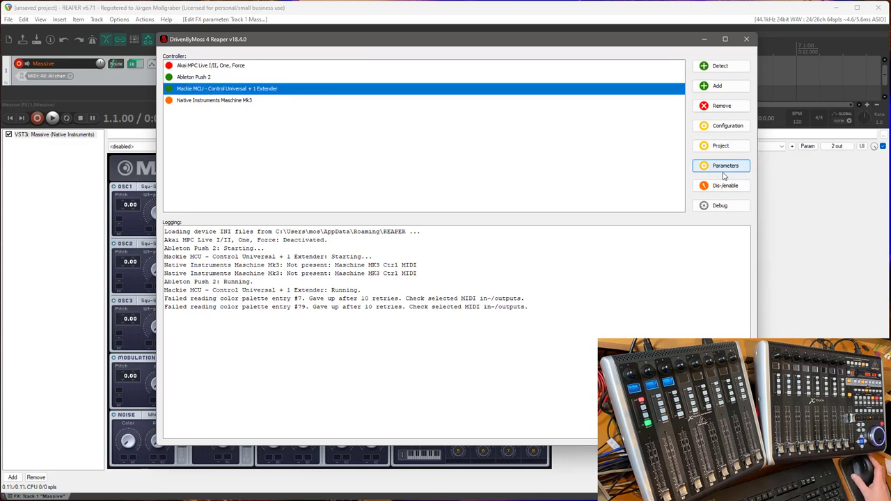
Step: Open Massive's parameter mapping and rename the second [Keep Name] slot, confirming the name prompt
{"action": "left_click", "coordinate": [724, 168]}
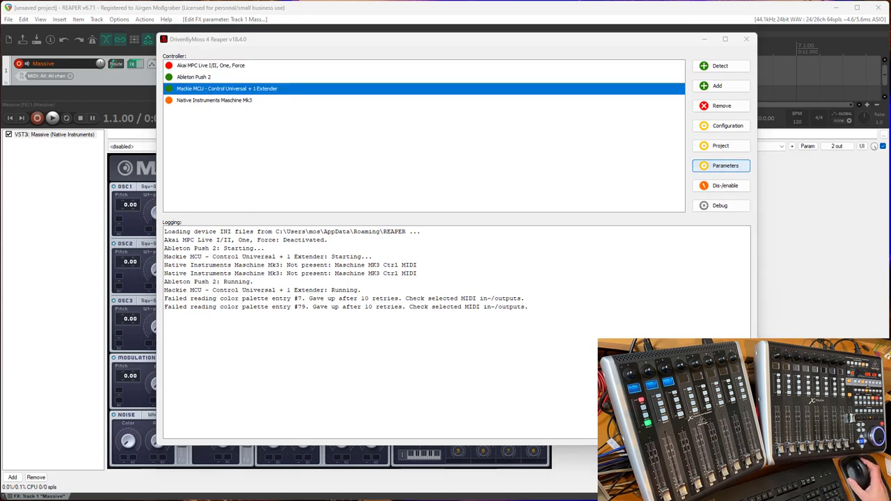
{"action": "left_click_drag", "start_coordinate": [357, 147], "coordinate": [360, 121]}
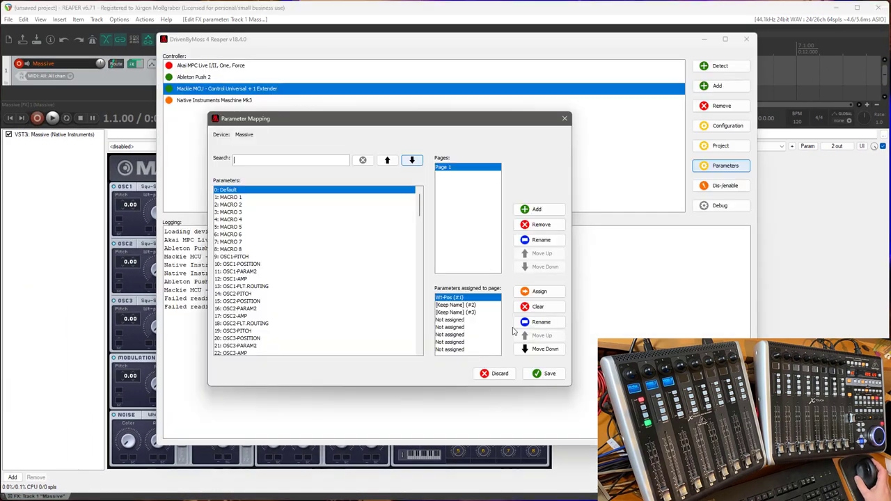
{"action": "left_click", "coordinate": [554, 320]}
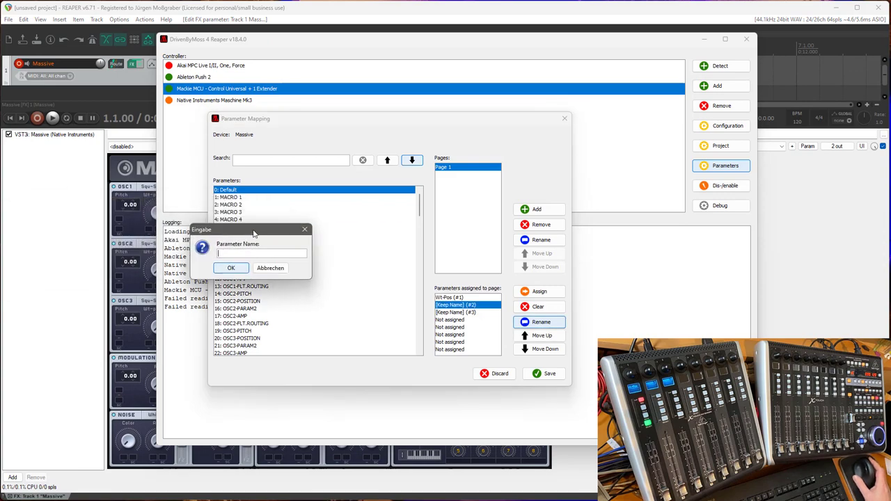
{"action": "left_click", "coordinate": [232, 268]}
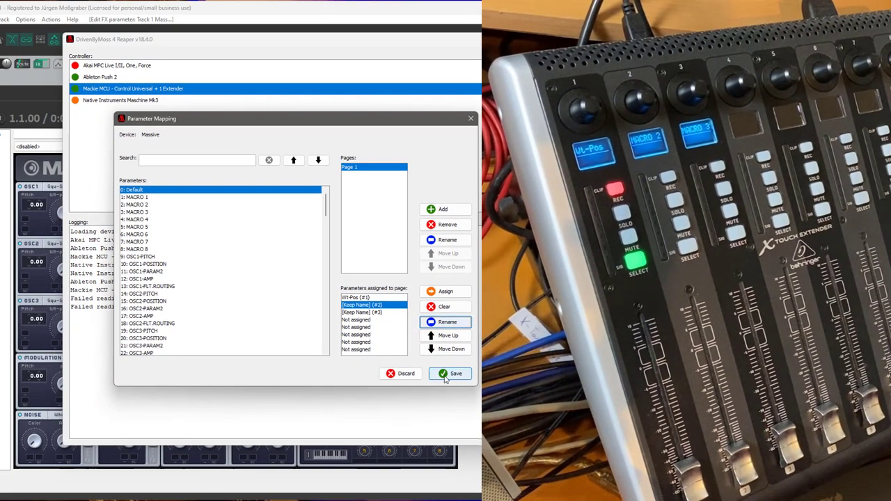
Step: Save the parameter mapping, then load Massive presets 2am, 4 Bar Ramp and finally 580
{"action": "left_click", "coordinate": [452, 411]}
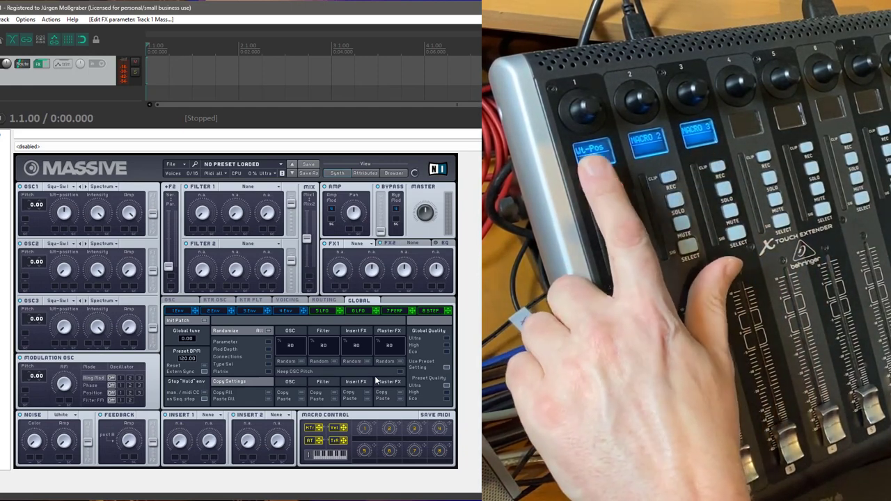
{"action": "left_click", "coordinate": [395, 173]}
{"action": "left_click", "coordinate": [300, 304]}
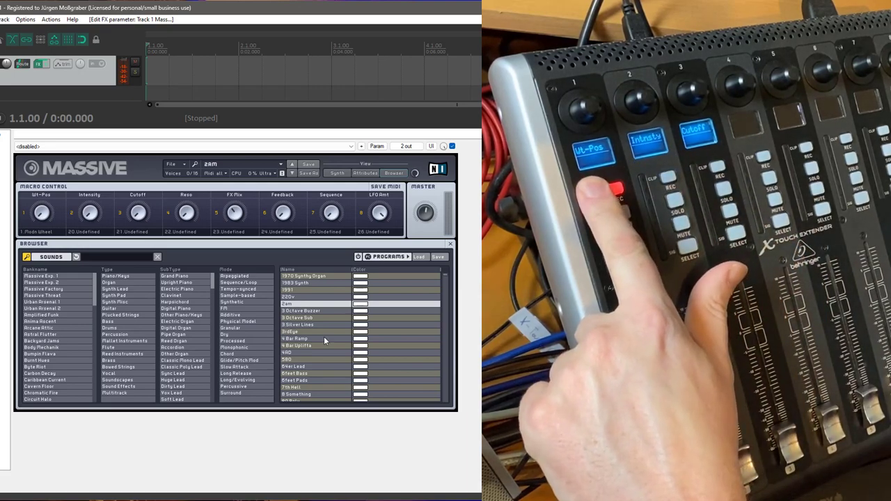
{"action": "left_click", "coordinate": [324, 338]}
{"action": "left_click", "coordinate": [308, 359]}
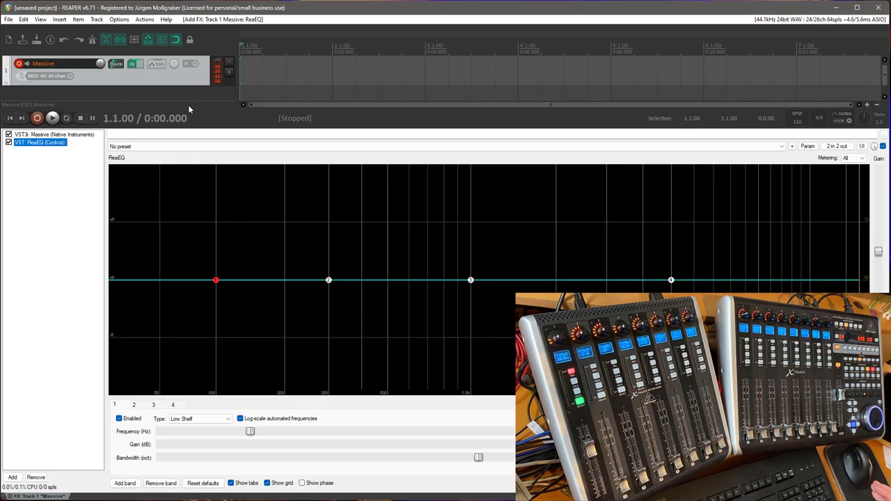
Step: Check ReaEQ's preset list and leave it on No preset
{"action": "left_click", "coordinate": [719, 146]}
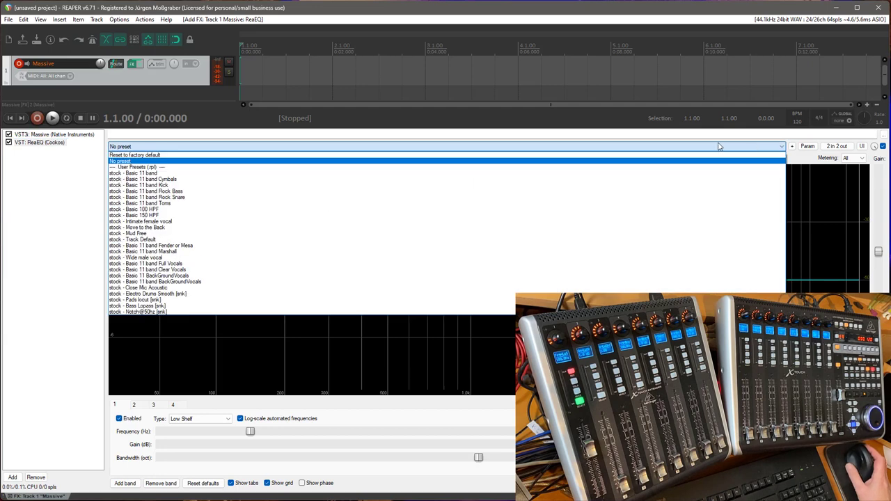
{"action": "left_click", "coordinate": [369, 139]}
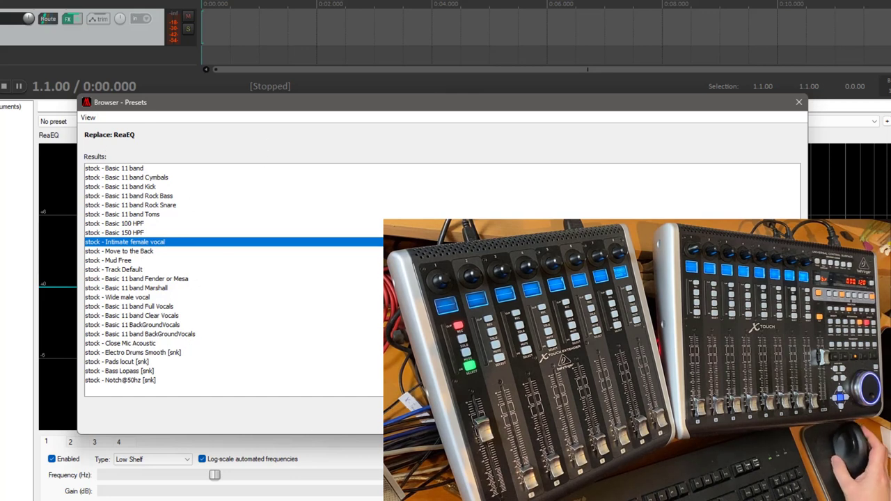
Step: Show all filter columns in the preset browser, then hide them all with View > None
{"action": "left_click", "coordinate": [88, 117]}
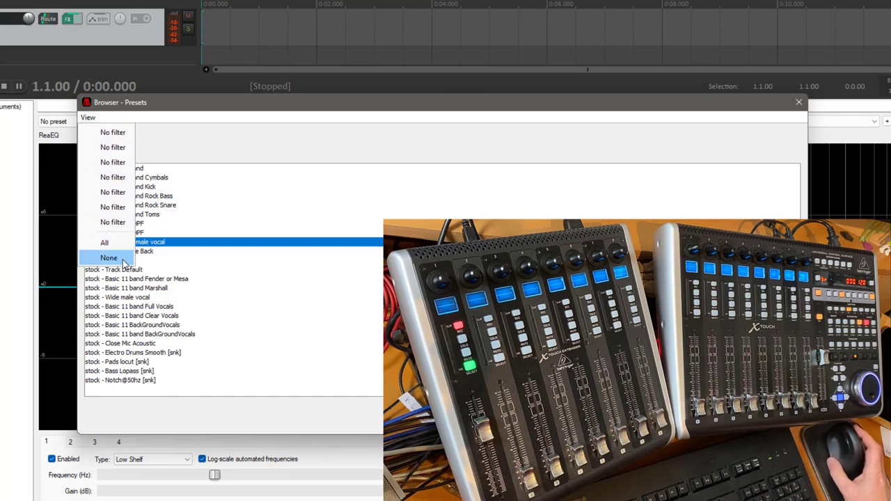
{"action": "left_click", "coordinate": [105, 242]}
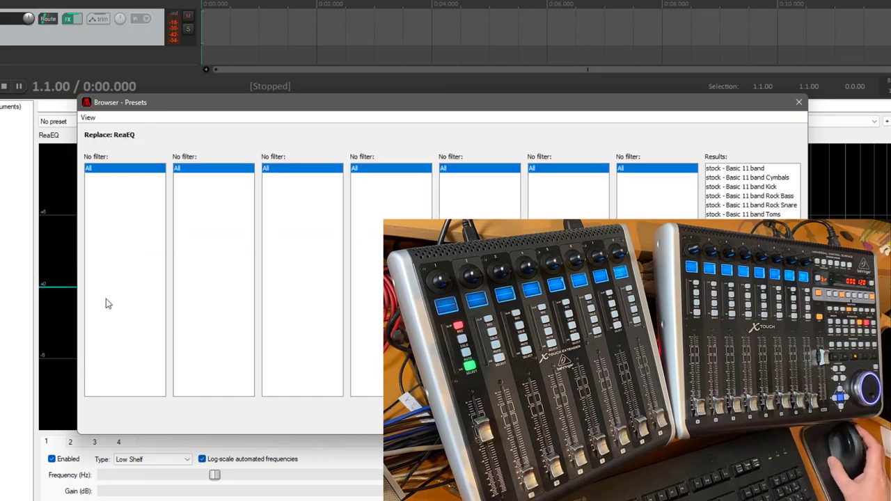
{"action": "left_click", "coordinate": [101, 117]}
{"action": "left_click", "coordinate": [99, 259]}
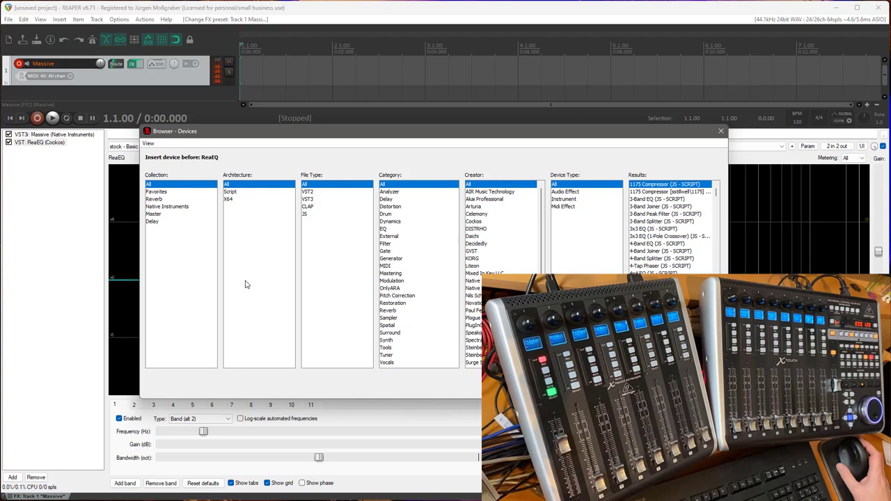
Step: Hide the device browser's Creator column and step the File Type filter to CLAP
{"action": "left_click", "coordinate": [148, 143]}
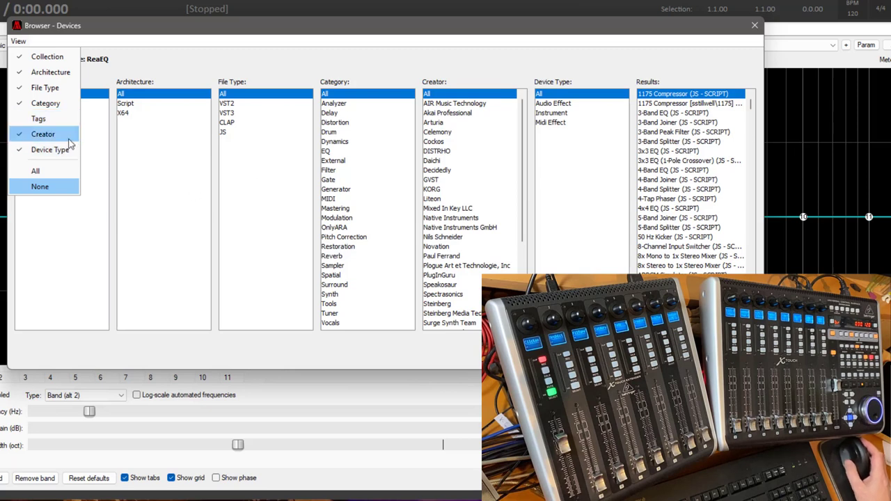
{"action": "left_click", "coordinate": [70, 135]}
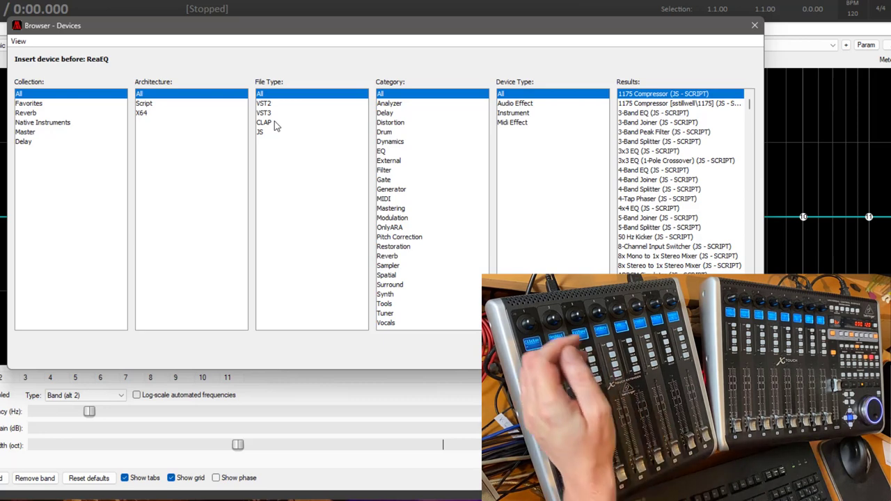
{"action": "key", "text": "Down"}
{"action": "key", "text": "Down"}
{"action": "key", "text": "Down"}
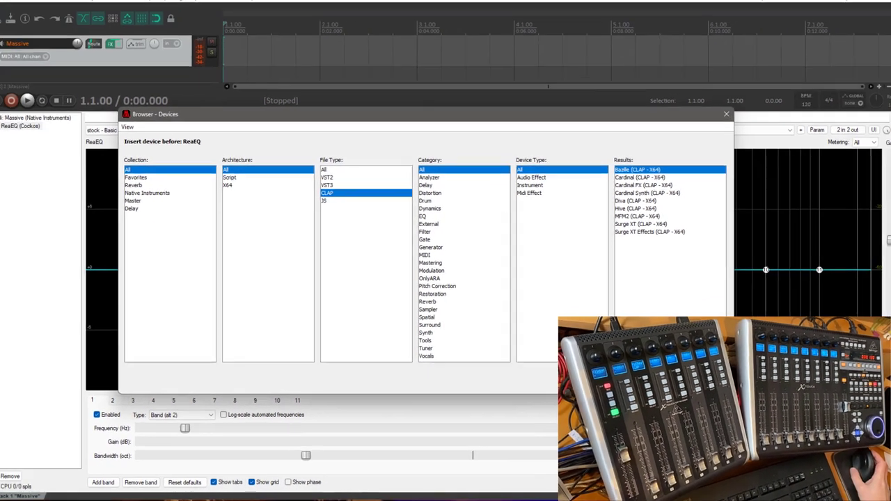
{"action": "key", "text": "Escape"}
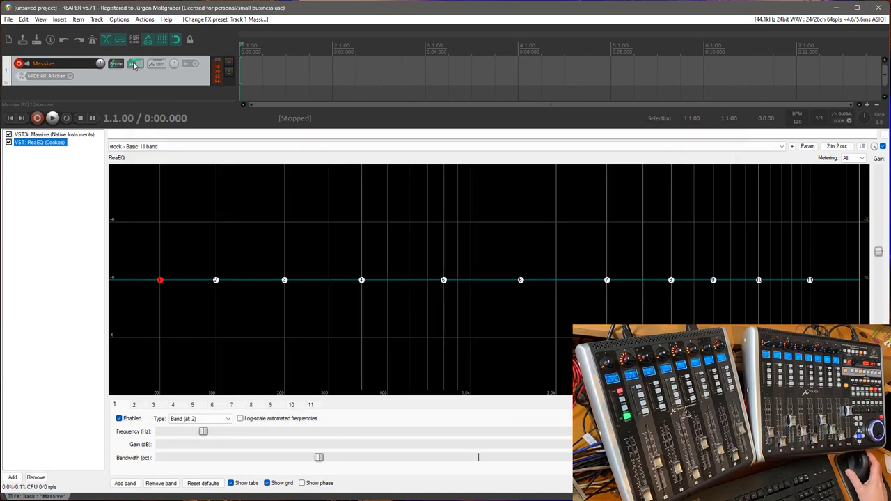
{"action": "left_click", "coordinate": [134, 65]}
{"action": "left_click", "coordinate": [134, 66]}
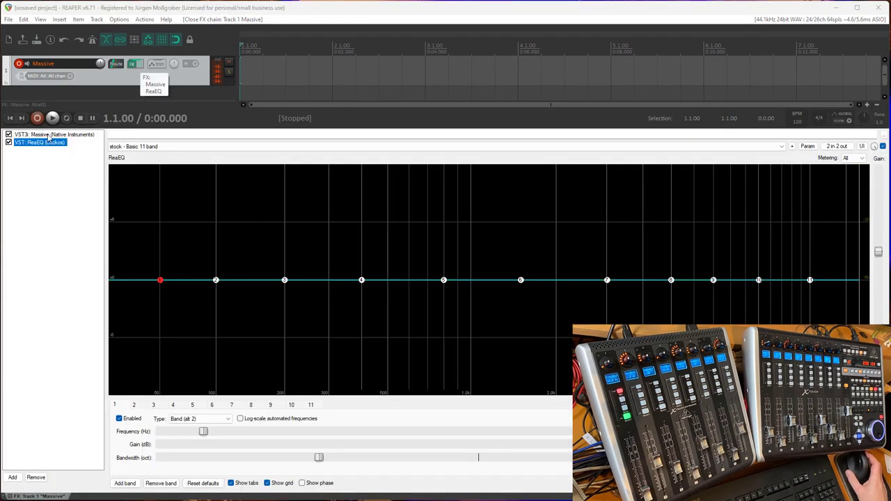
{"action": "left_click", "coordinate": [13, 477]}
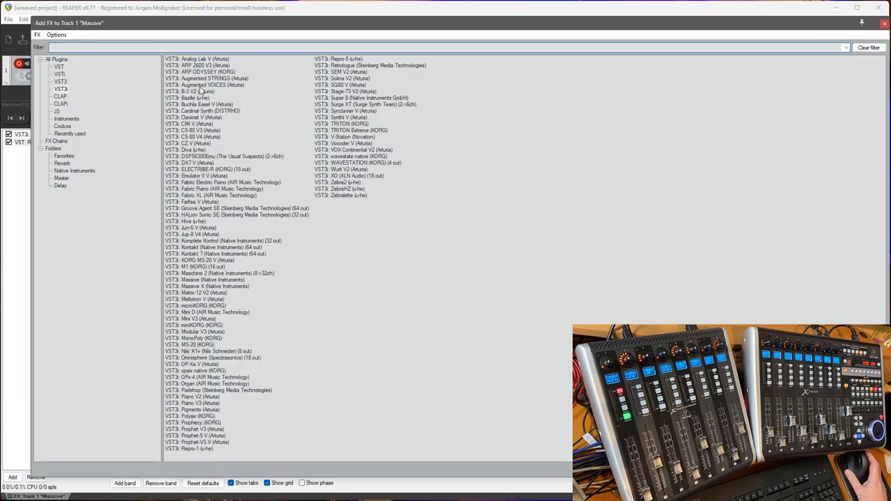
{"action": "left_click", "coordinate": [56, 34]}
{"action": "mouse_move", "coordinate": [139, 91]}
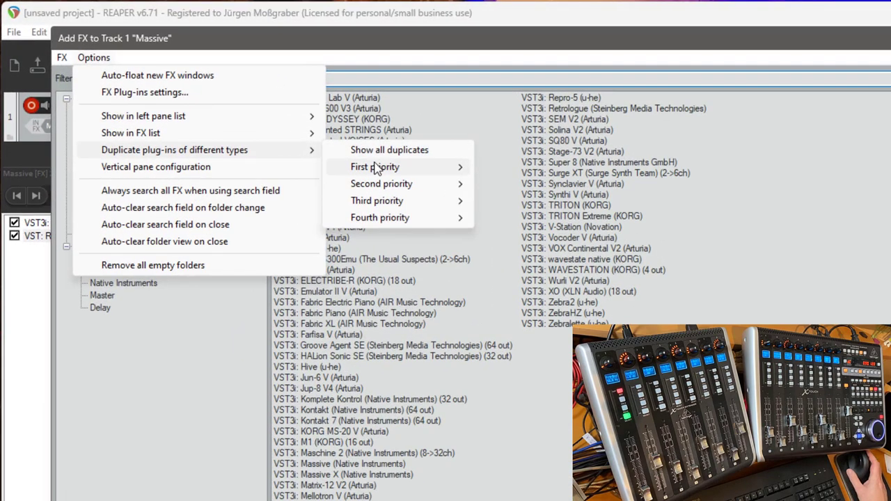
{"action": "mouse_move", "coordinate": [328, 146]}
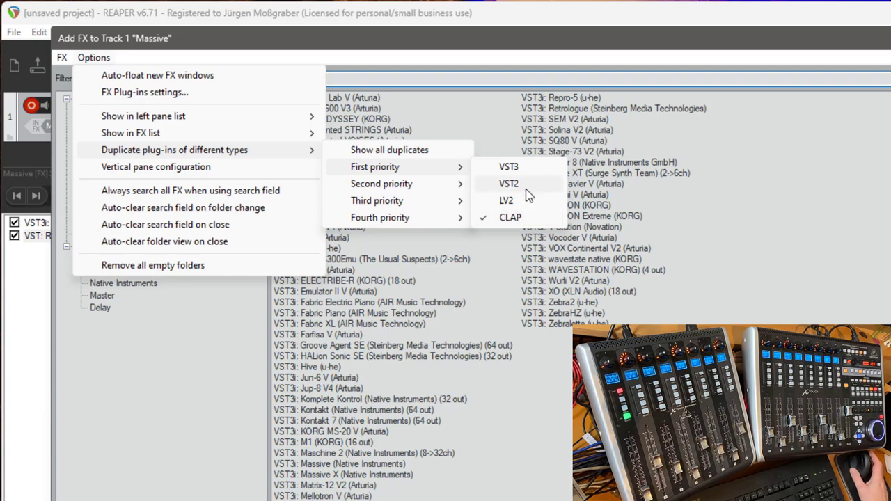
{"action": "mouse_move", "coordinate": [413, 192]}
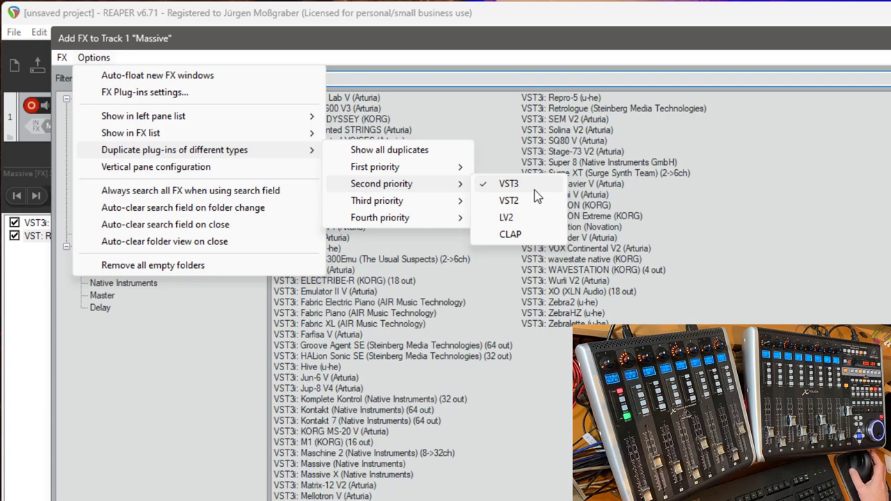
{"action": "mouse_move", "coordinate": [381, 206]}
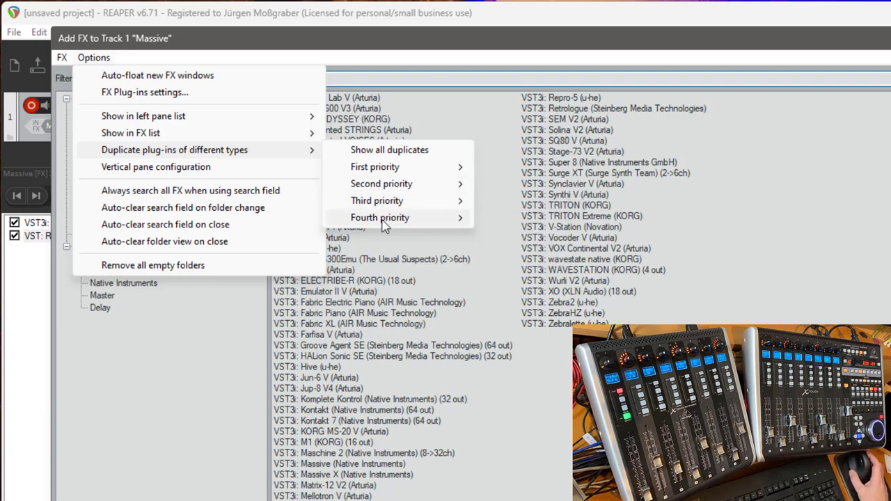
{"action": "mouse_move", "coordinate": [382, 224]}
{"action": "mouse_move", "coordinate": [383, 170]}
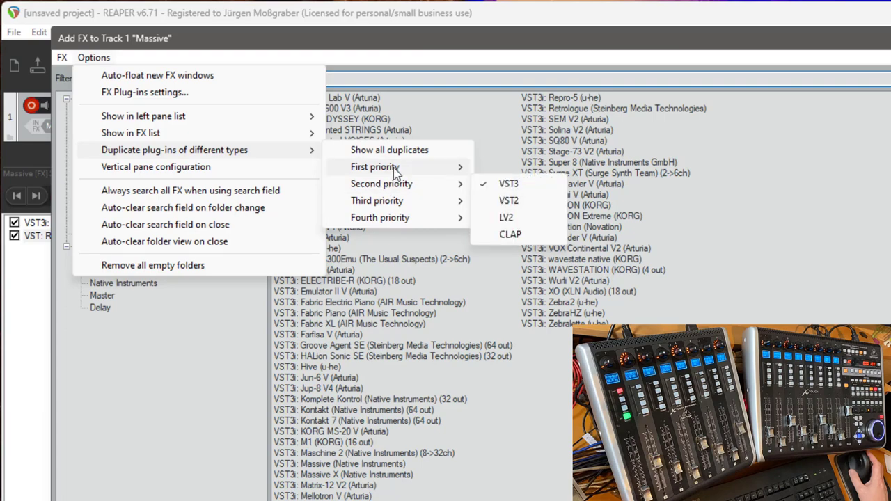
{"action": "key", "text": "Escape"}
{"action": "key", "text": "Escape"}
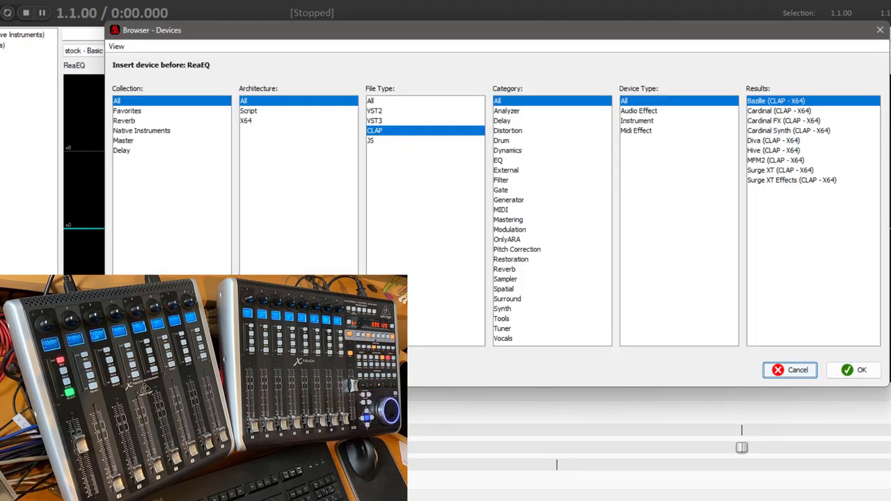
Step: Filter the device browser to VST3 instruments and select Bazille (VST3 - X64)
{"action": "left_click", "coordinate": [407, 101]}
{"action": "left_click", "coordinate": [637, 121]}
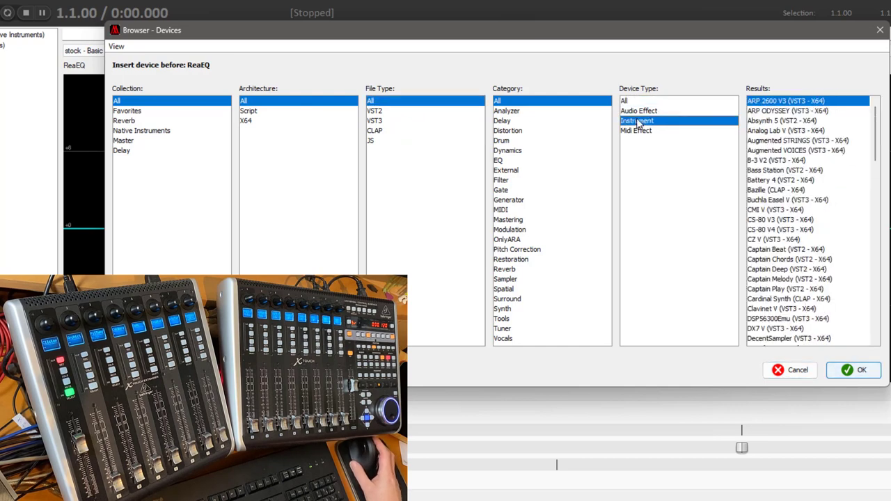
{"action": "left_click", "coordinate": [793, 191]}
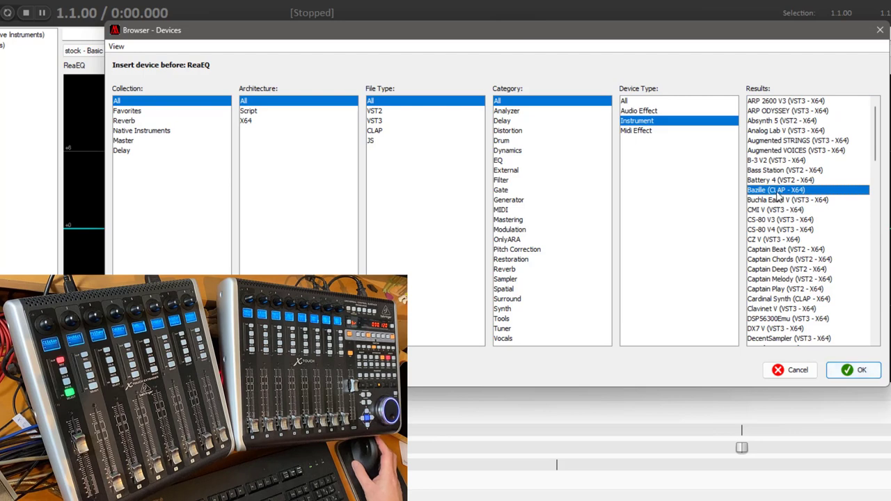
{"action": "left_click", "coordinate": [376, 121]}
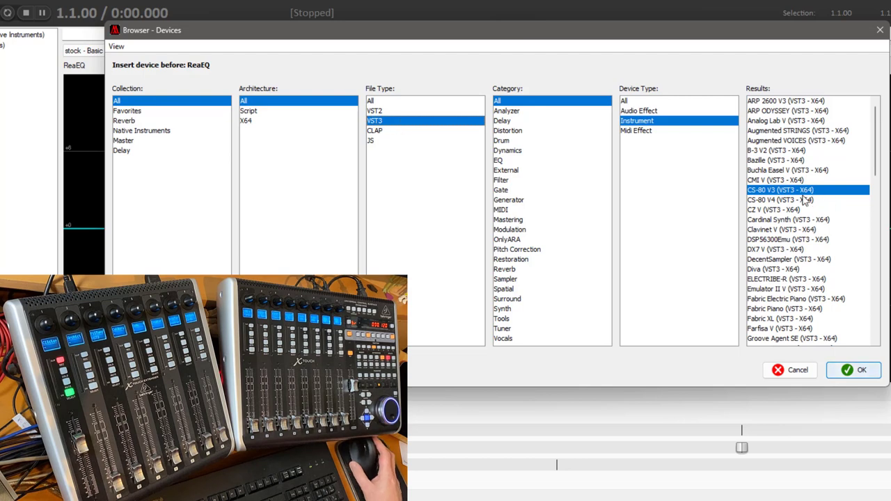
{"action": "left_click", "coordinate": [785, 161]}
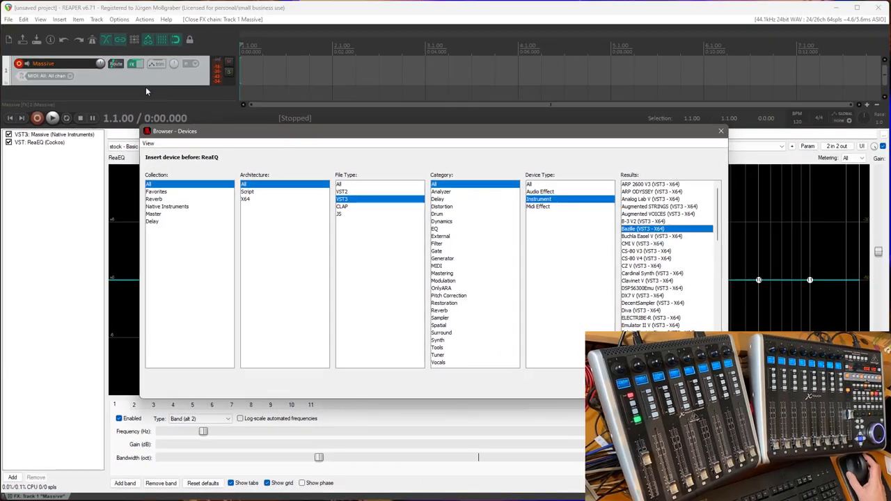
Step: Close the device browser and show the Reverb folder in track 1's Add FX window
{"action": "key", "text": "Escape"}
{"action": "left_click", "coordinate": [12, 478]}
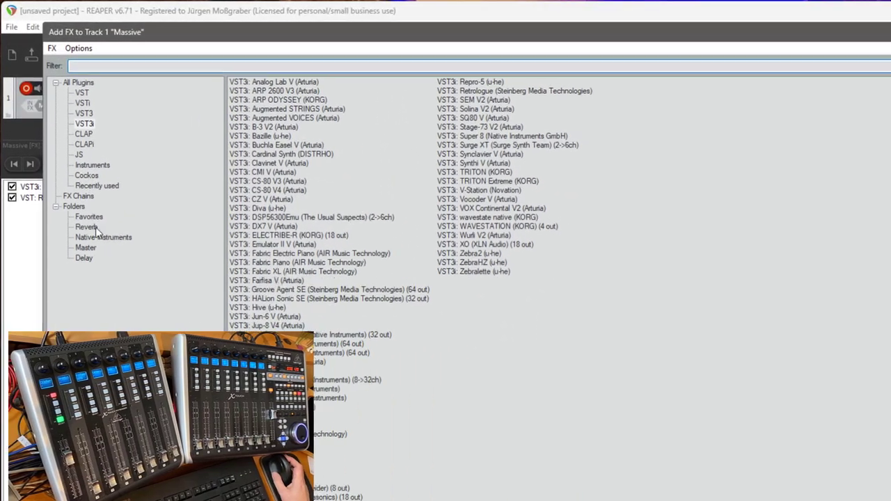
{"action": "left_click", "coordinate": [62, 164]}
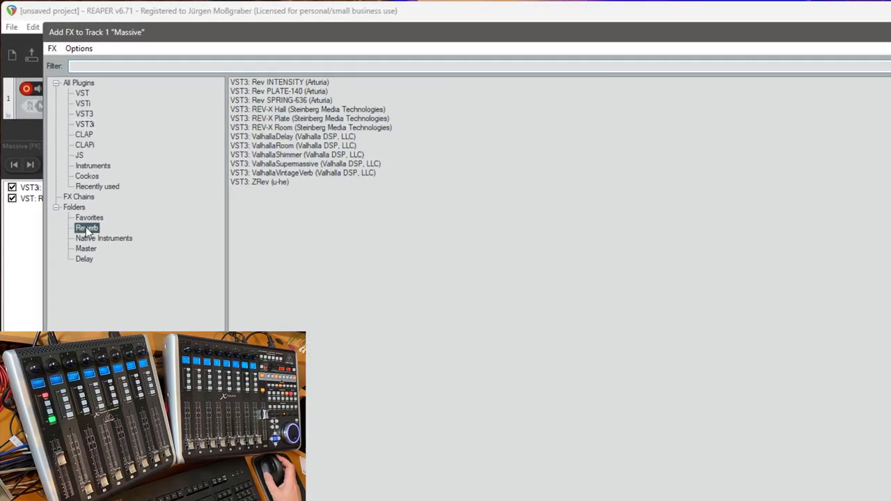
Step: Edit the Reverb folder's filter by adding '(JS)', undo it and cancel the changes
{"action": "right_click", "coordinate": [62, 164]}
{"action": "left_click", "coordinate": [144, 258]}
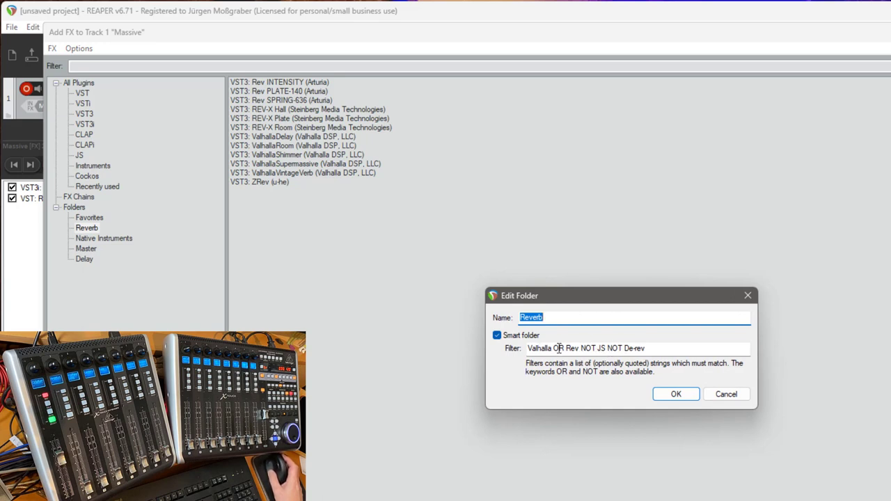
{"action": "left_click", "coordinate": [601, 348]}
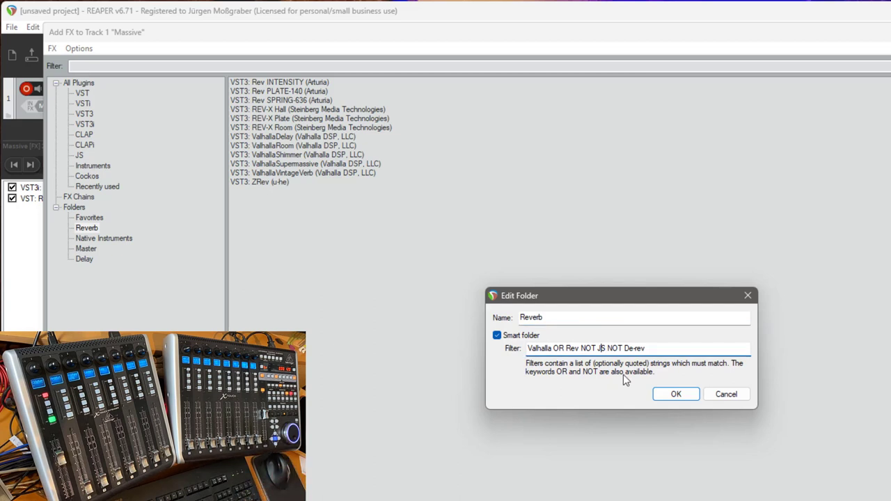
{"action": "type", "text": "(JS)"}
{"action": "key", "text": "BackSpace"}
{"action": "key", "text": "Left"}
{"action": "key", "text": "Left"}
{"action": "key", "text": "BackSpace"}
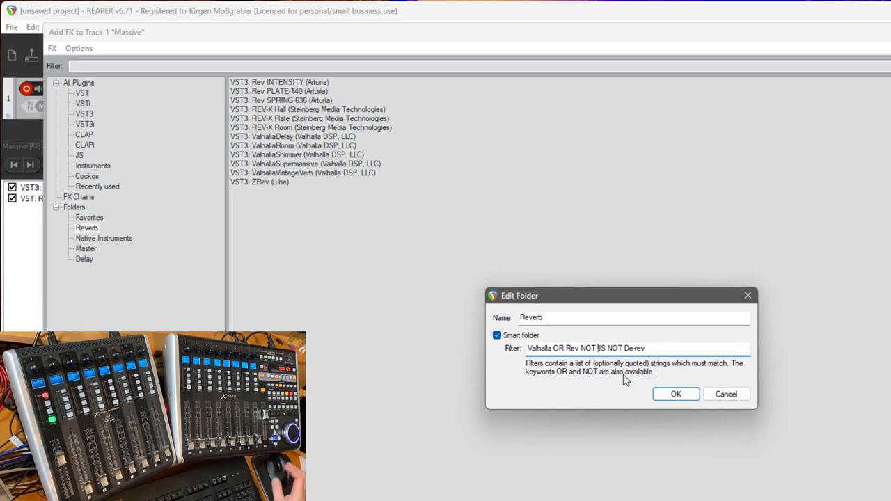
{"action": "left_click", "coordinate": [728, 394]}
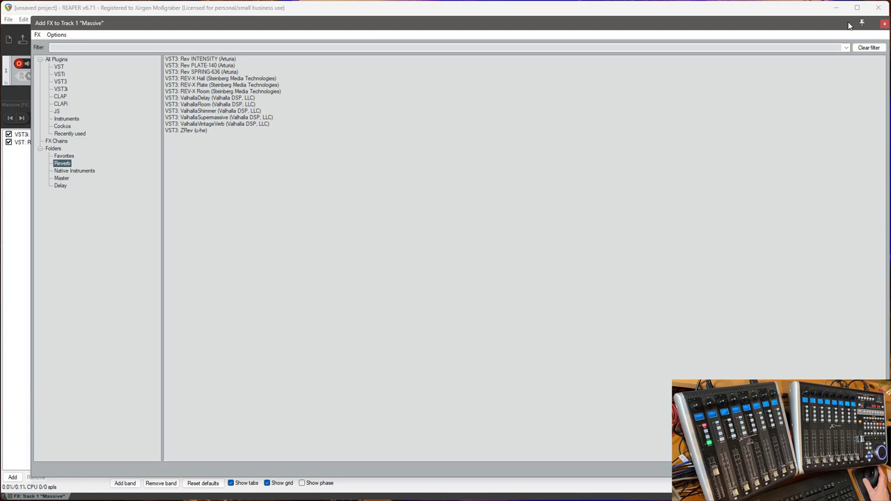
Step: Close the Add FX window and open the Test project from Recent projects
{"action": "left_click", "coordinate": [885, 24]}
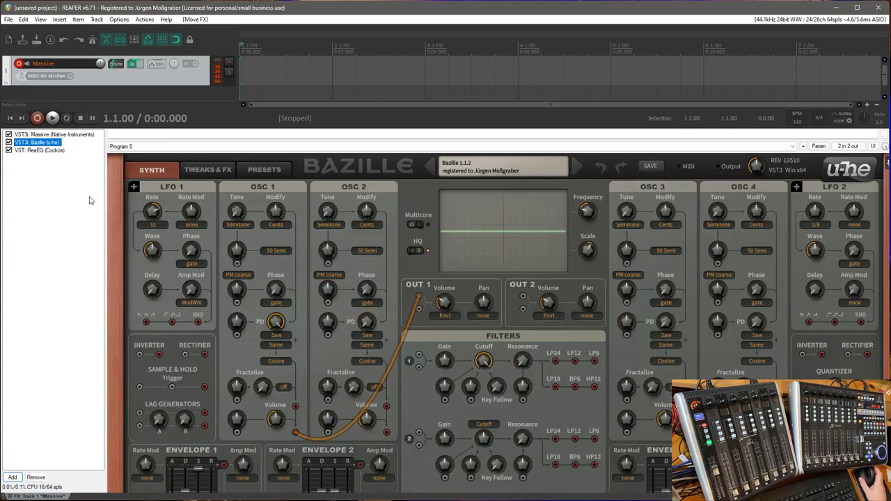
{"action": "left_click", "coordinate": [11, 20]}
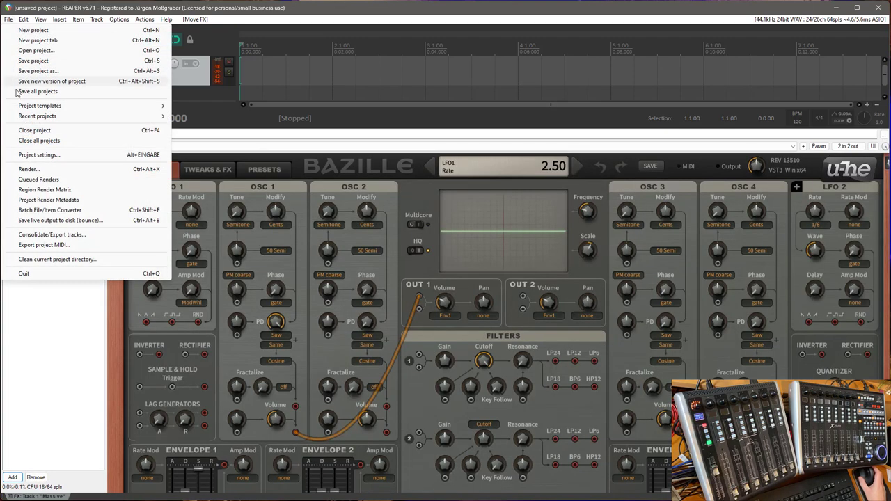
{"action": "mouse_move", "coordinate": [148, 118]}
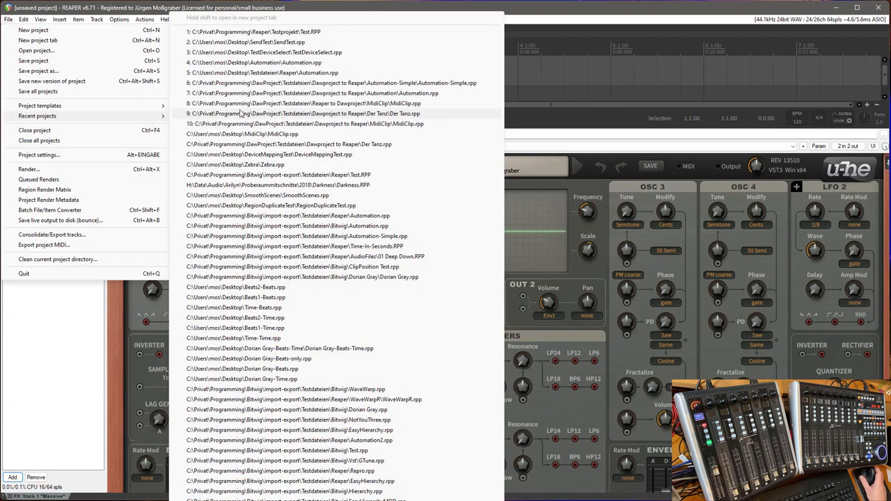
{"action": "left_click", "coordinate": [279, 35]}
Step: Decline saving the current project (Nein) so Test.RPP opens
{"action": "left_click", "coordinate": [447, 281]}
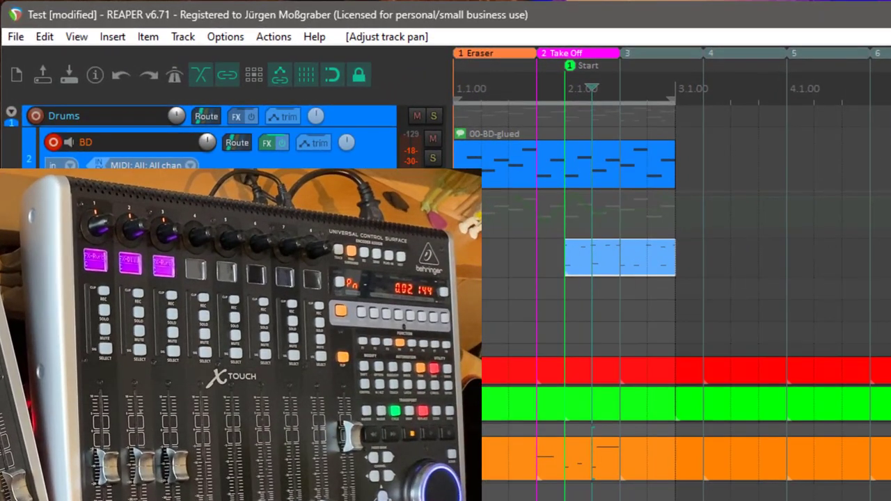
Step: Select the upper 00-BD-glued MIDI item and save the Test project with Ctrl+S
{"action": "left_click", "coordinate": [581, 174]}
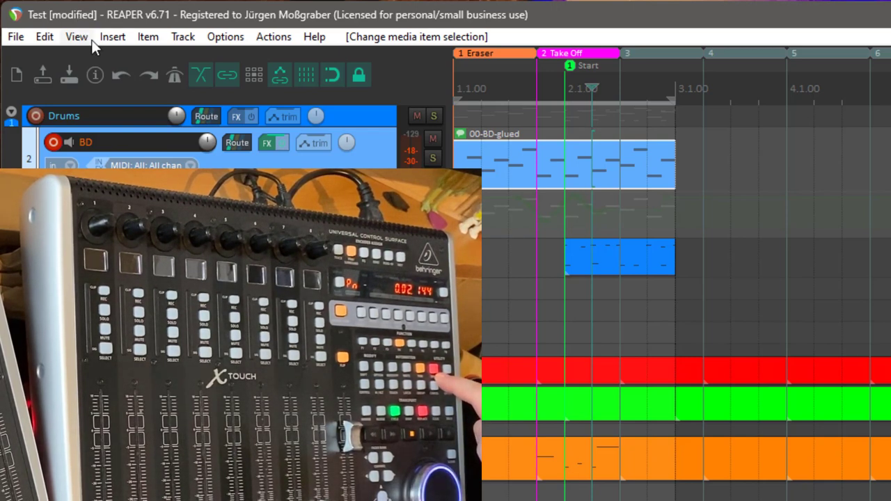
{"action": "key", "text": "ctrl+s"}
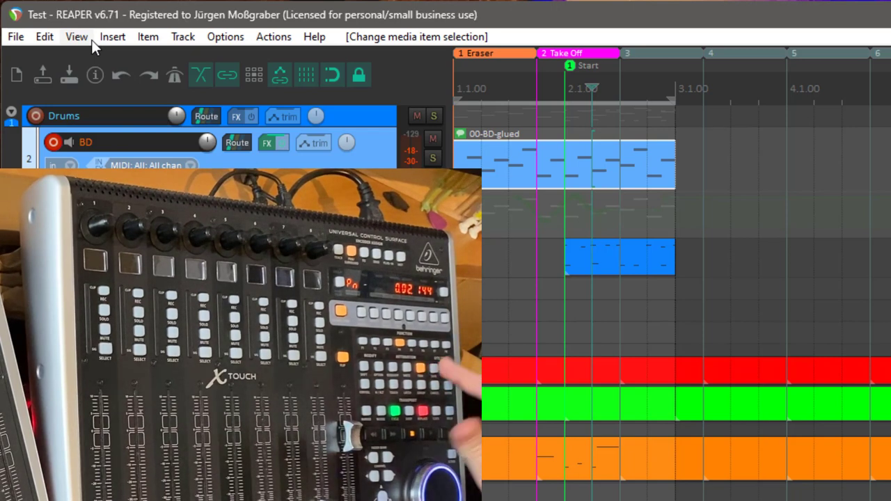